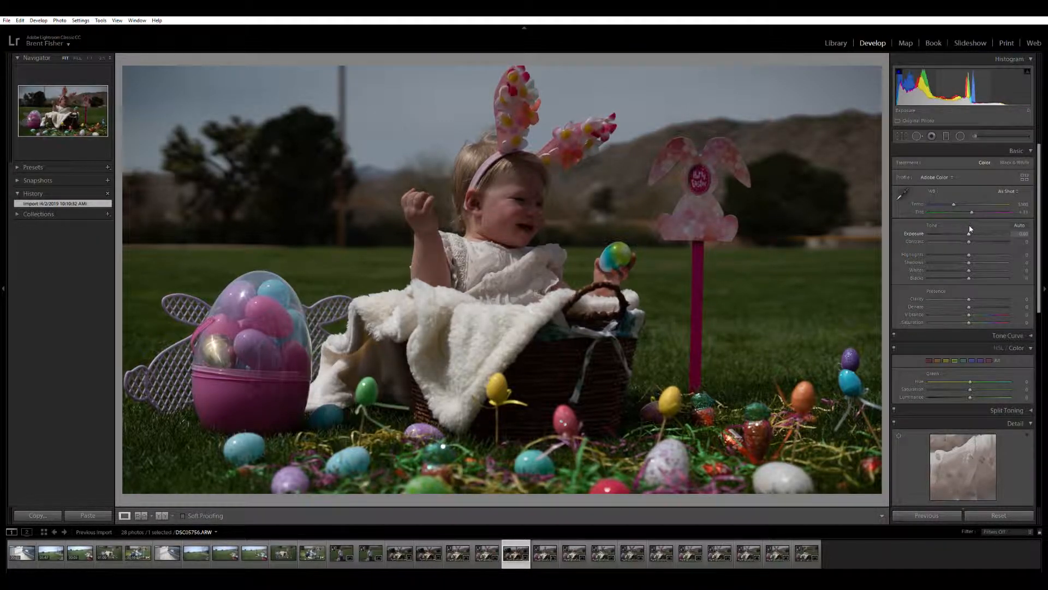
- Brighten the Easter photo by setting Exposure to +1.23, Highlights to −49 and Shadows to +26
drag(969, 234, 970, 233)
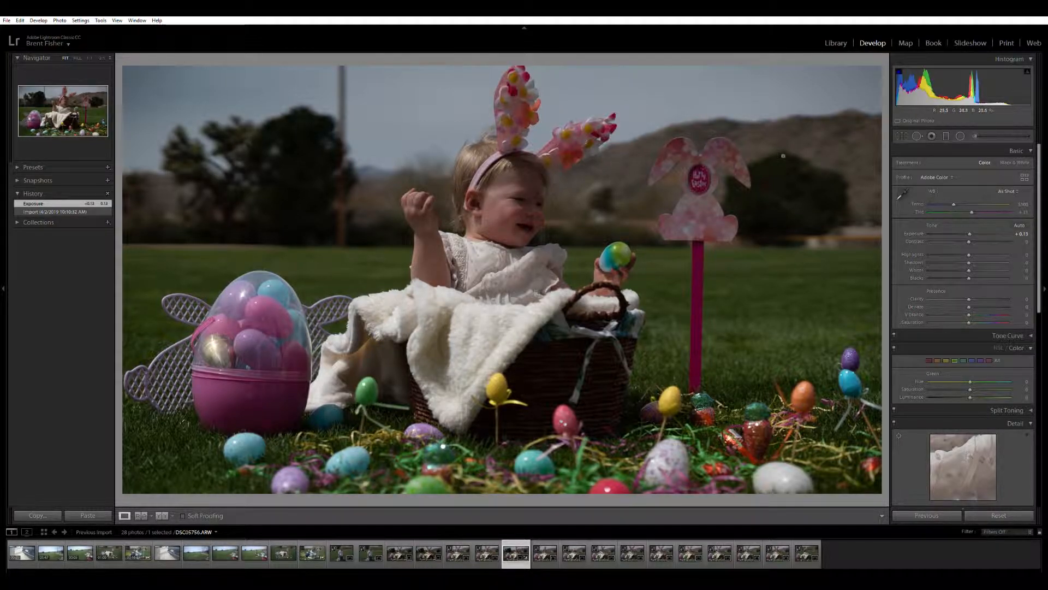
drag(971, 230, 979, 230)
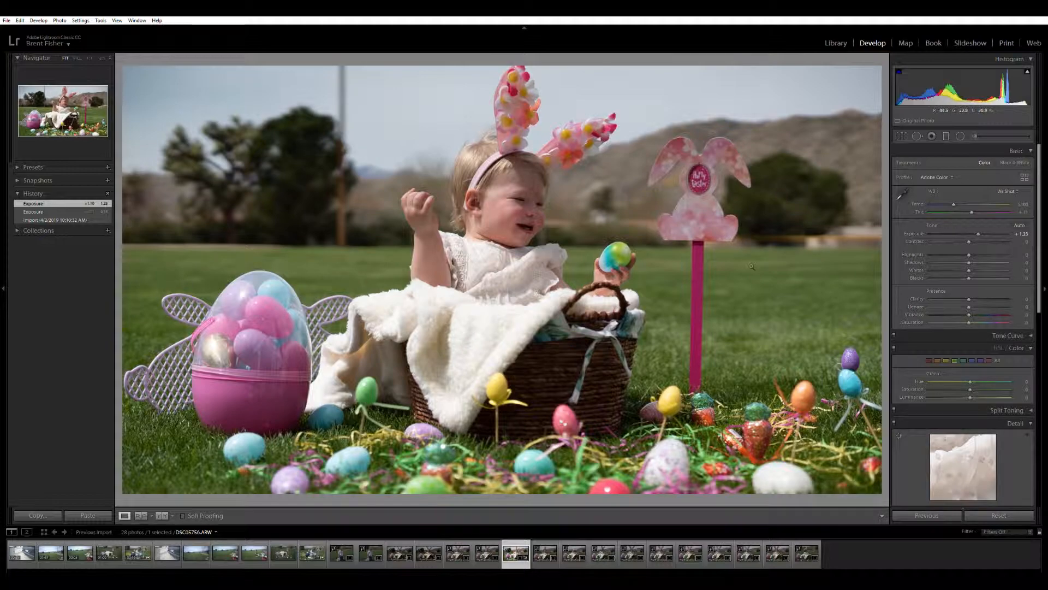
drag(970, 251, 950, 246)
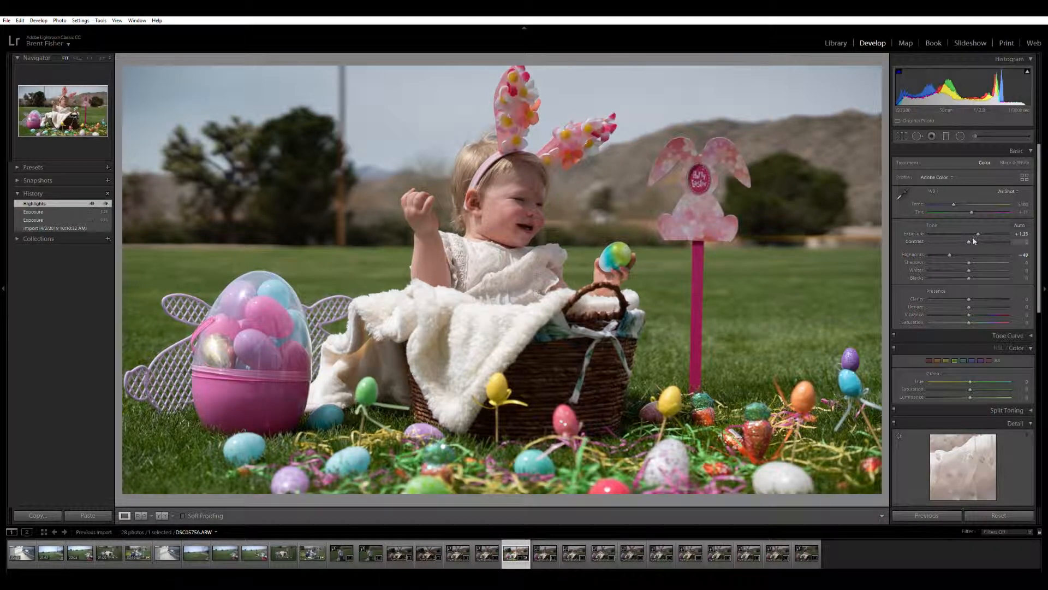
drag(970, 256, 979, 254)
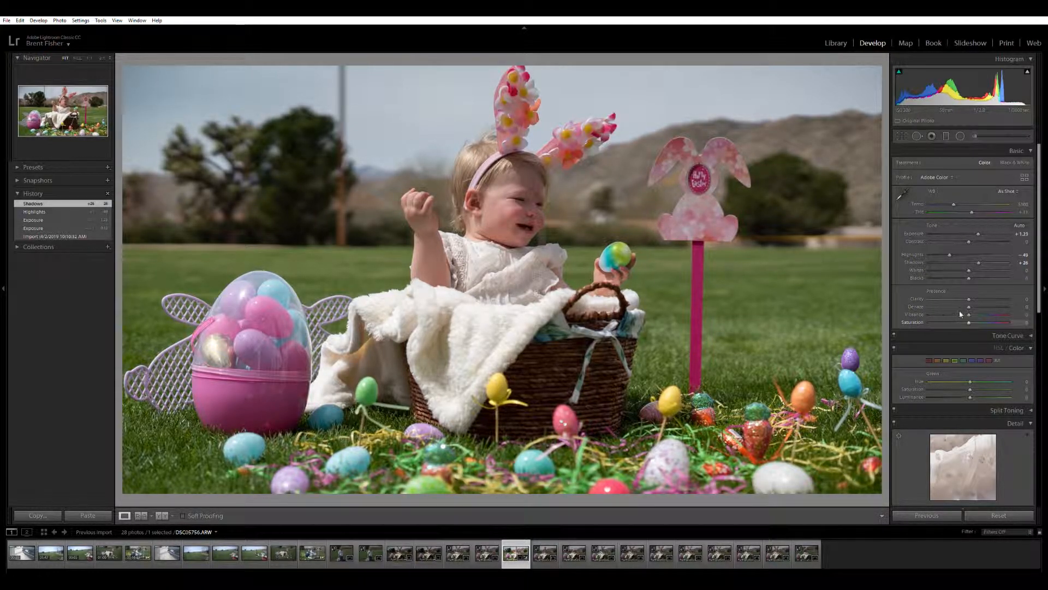
- Set the photo's Dehaze to +17, Contrast to +1, Whites to +18 and Vibrance to +12
drag(970, 301, 976, 301)
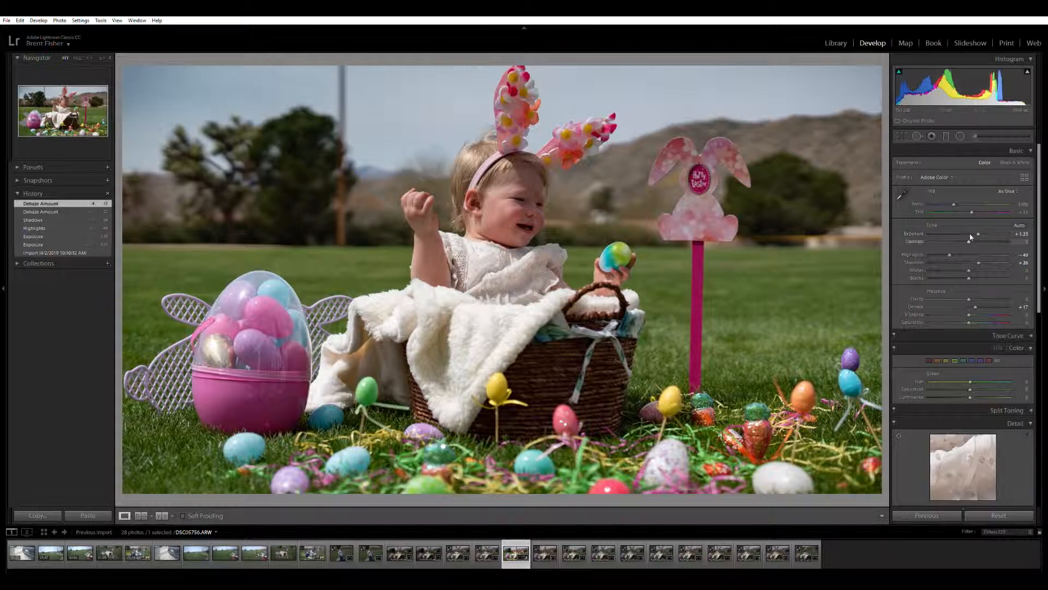
drag(970, 237, 969, 231)
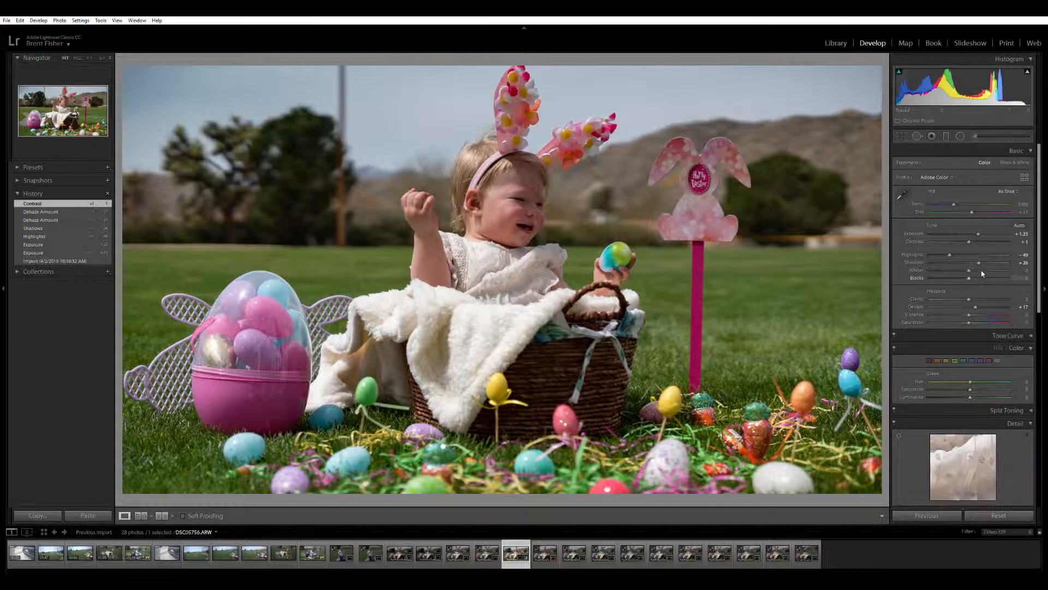
drag(970, 263, 977, 267)
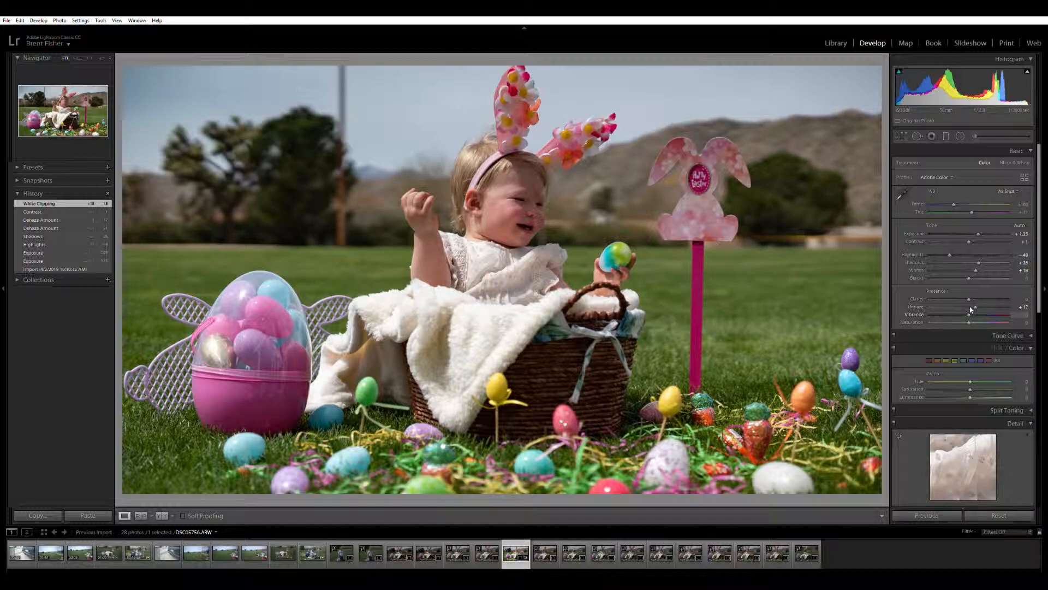
drag(973, 309, 976, 309)
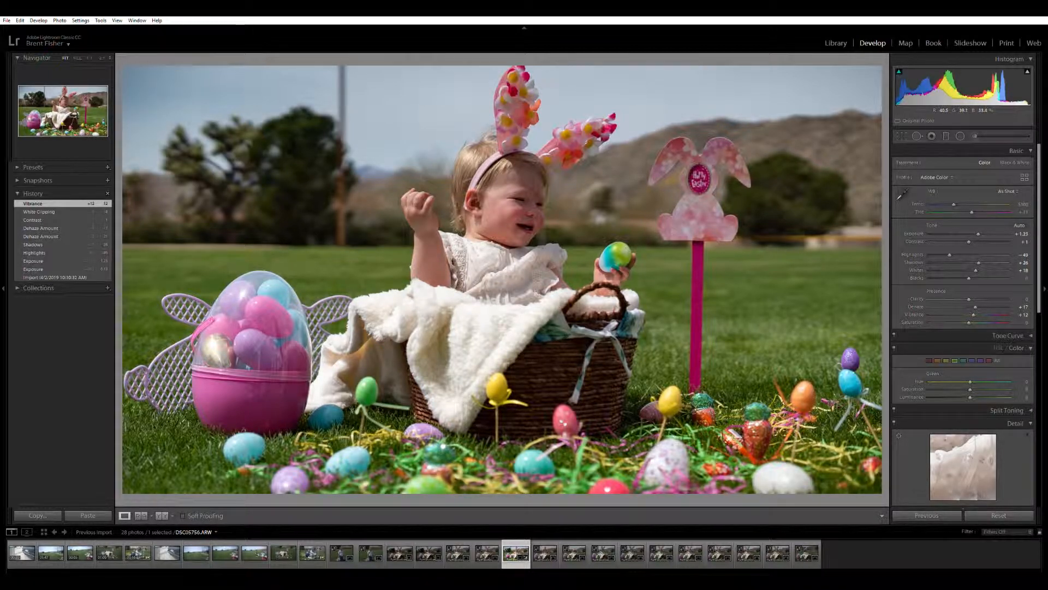
- Set the white balance to Temp 4827 and Tint +21, and raise Exposure to +1.39
drag(952, 196, 950, 198)
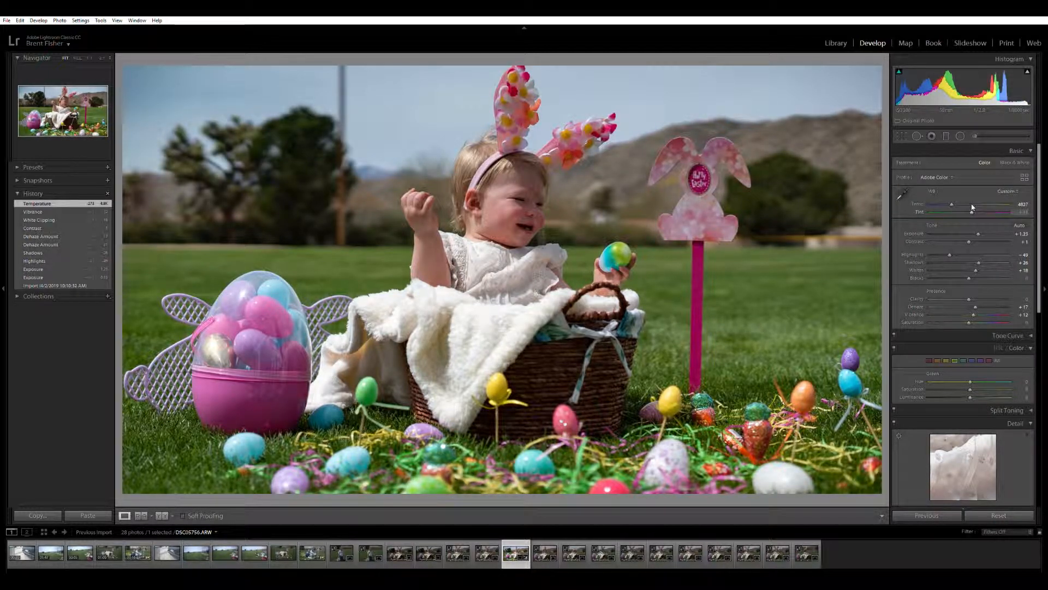
drag(973, 207, 975, 208)
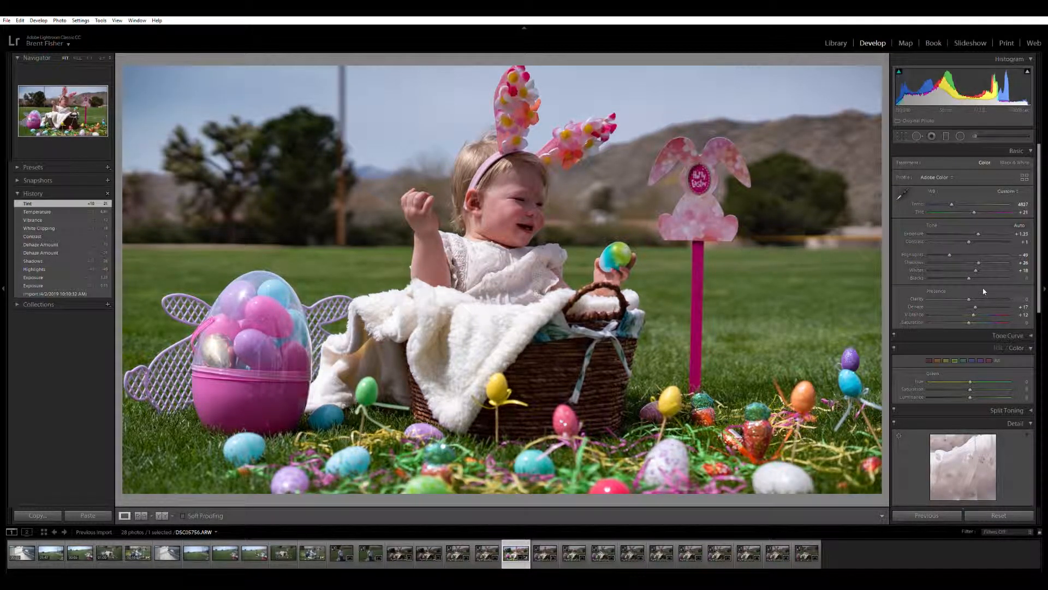
drag(979, 226, 982, 228)
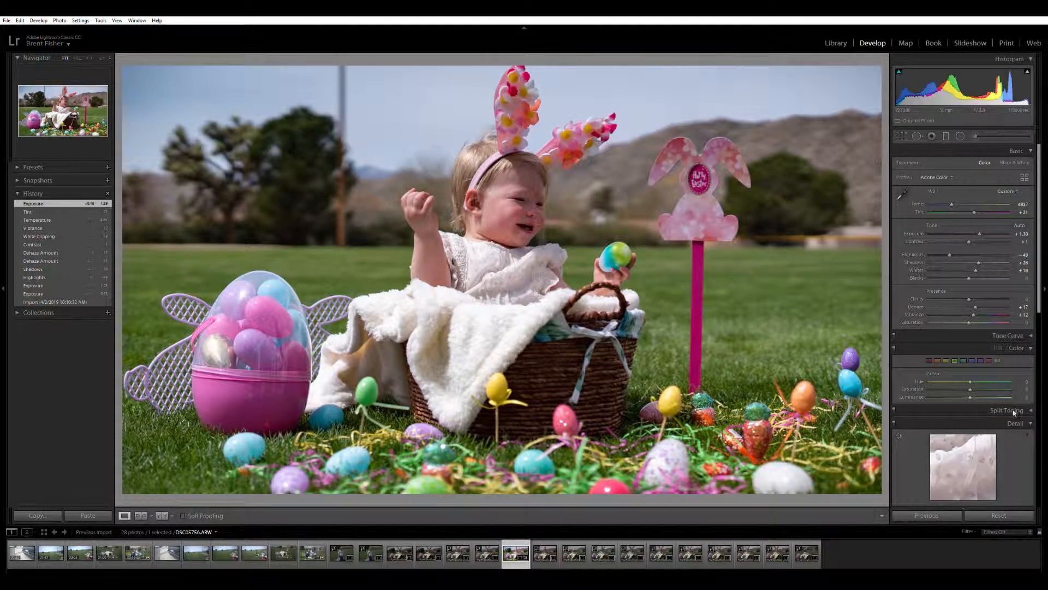
- Set Luminance noise reduction to 15, checking the child and the background at close-up
scroll(941, 308, down, 5)
drag(508, 202, 509, 225)
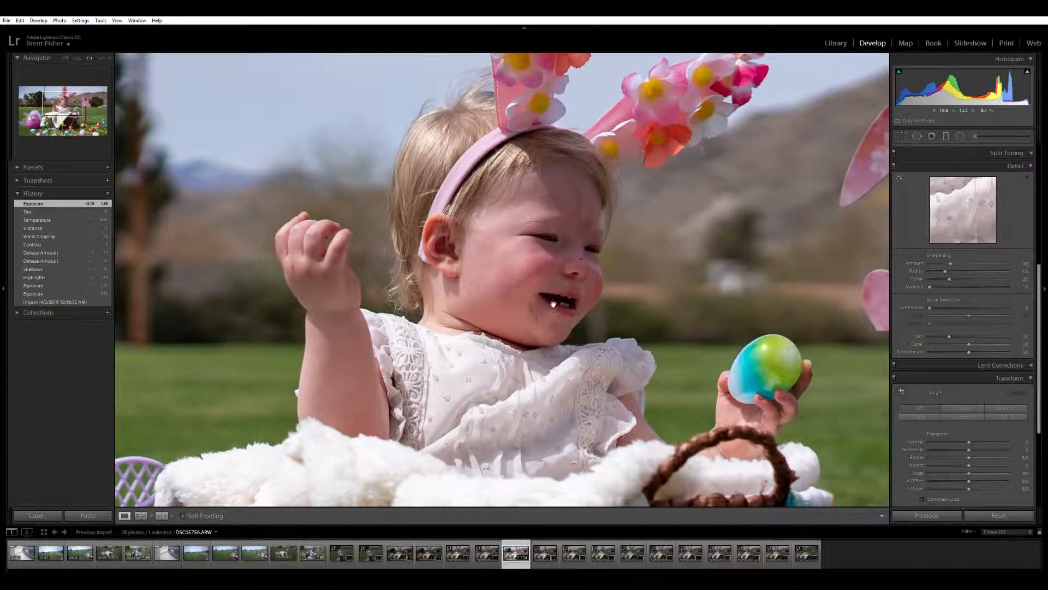
scroll(993, 356, down, 2)
scroll(990, 365, up, 2)
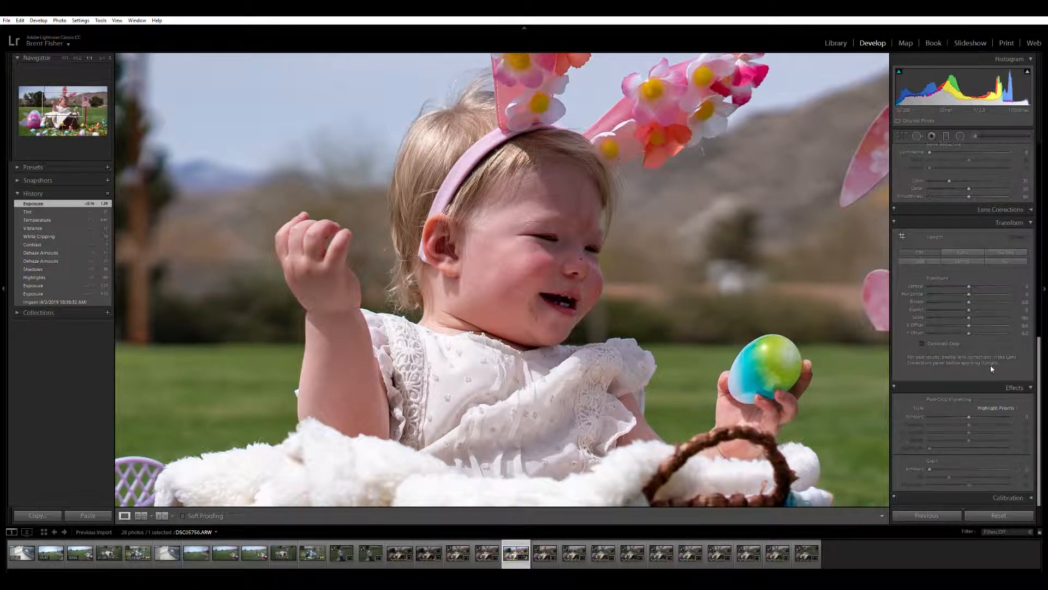
scroll(1016, 385, up, 3)
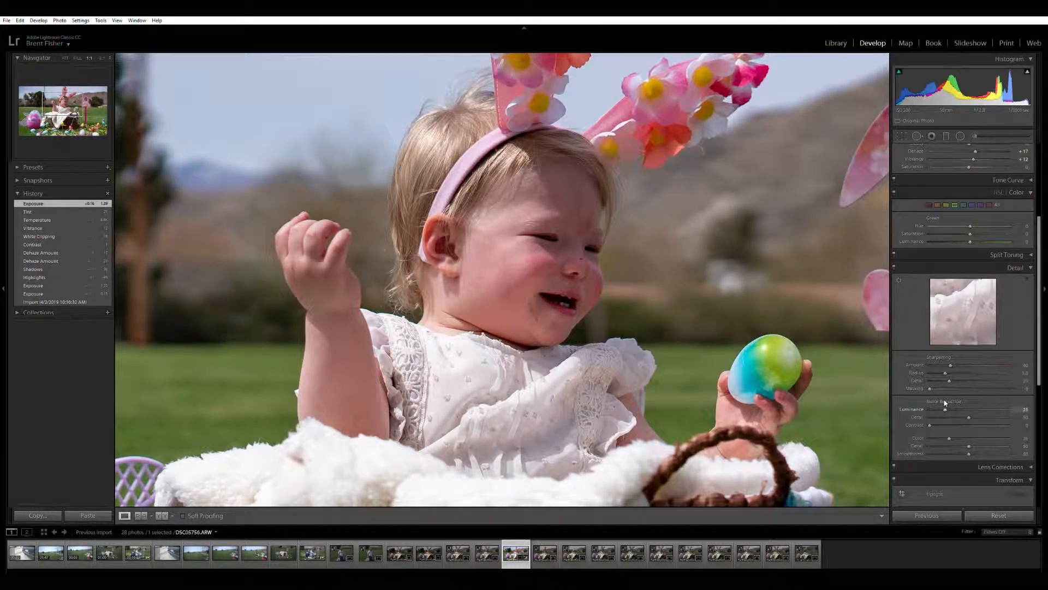
drag(945, 403, 944, 404)
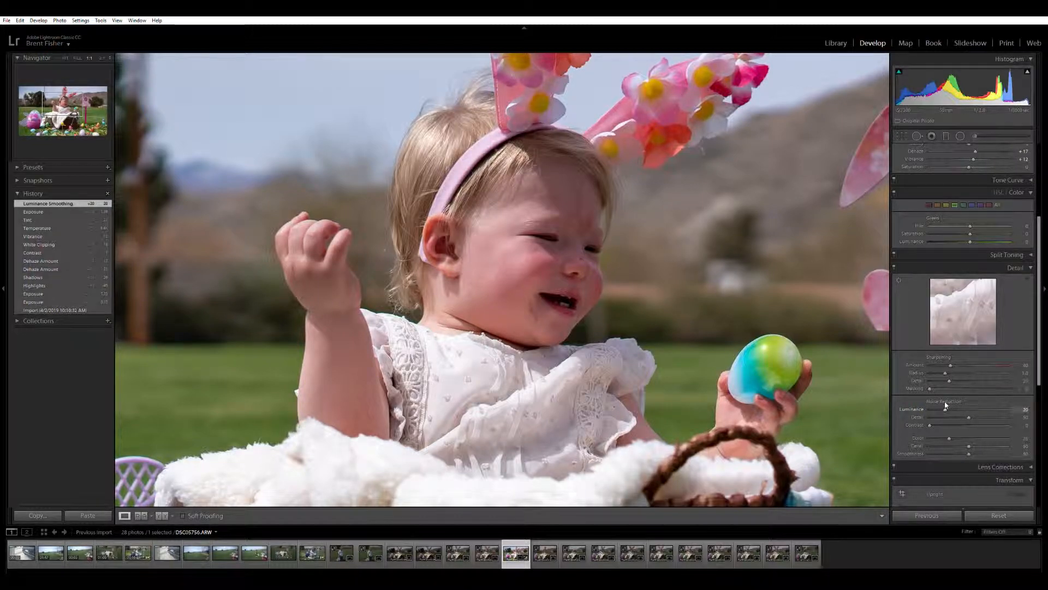
drag(941, 404, 941, 404)
drag(412, 252, 750, 298)
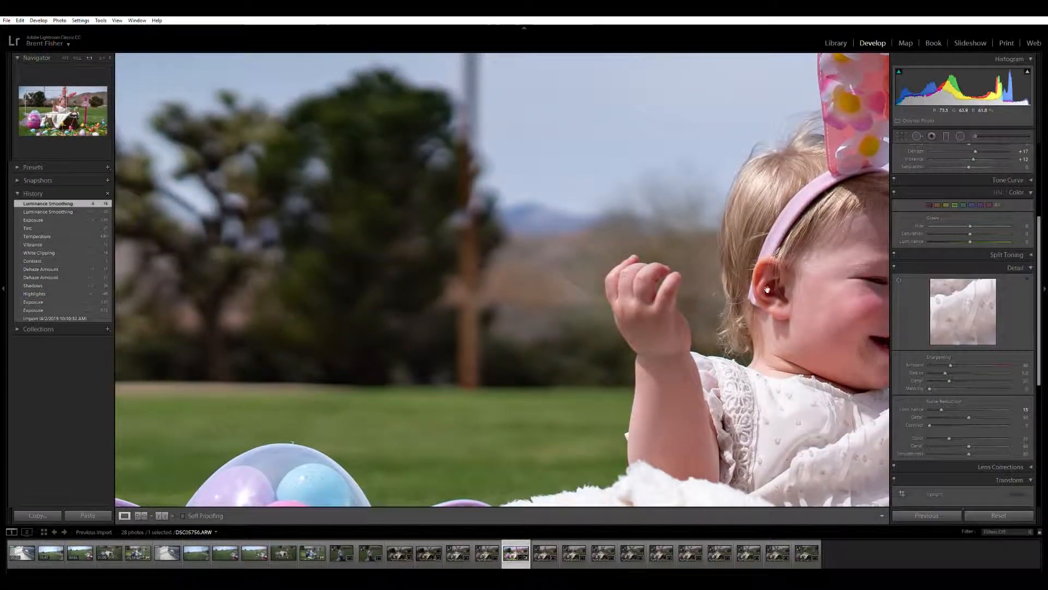
drag(568, 139, 696, 210)
drag(552, 335, 562, 181)
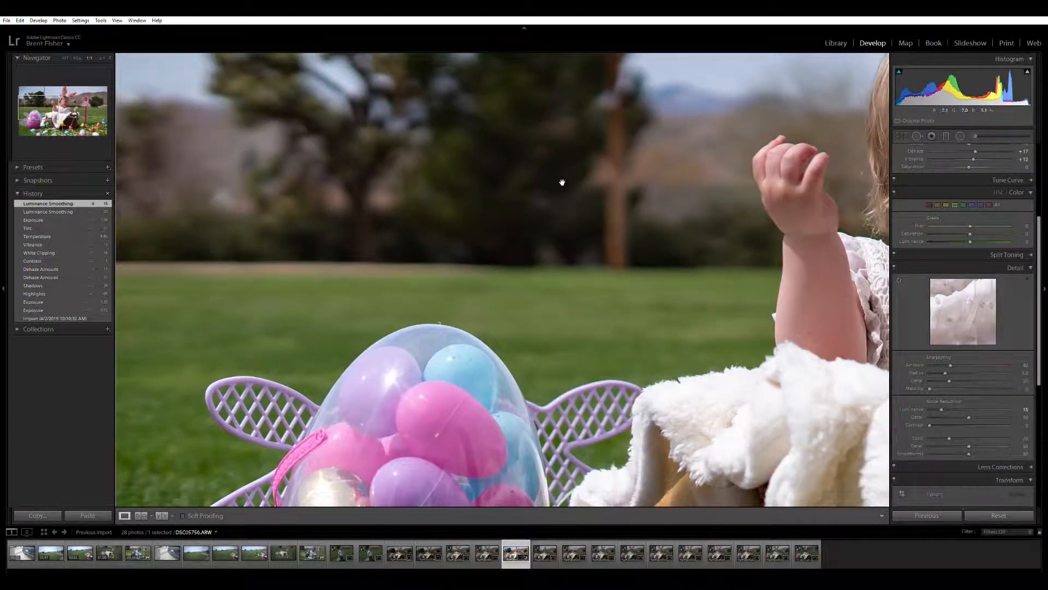
click(615, 229)
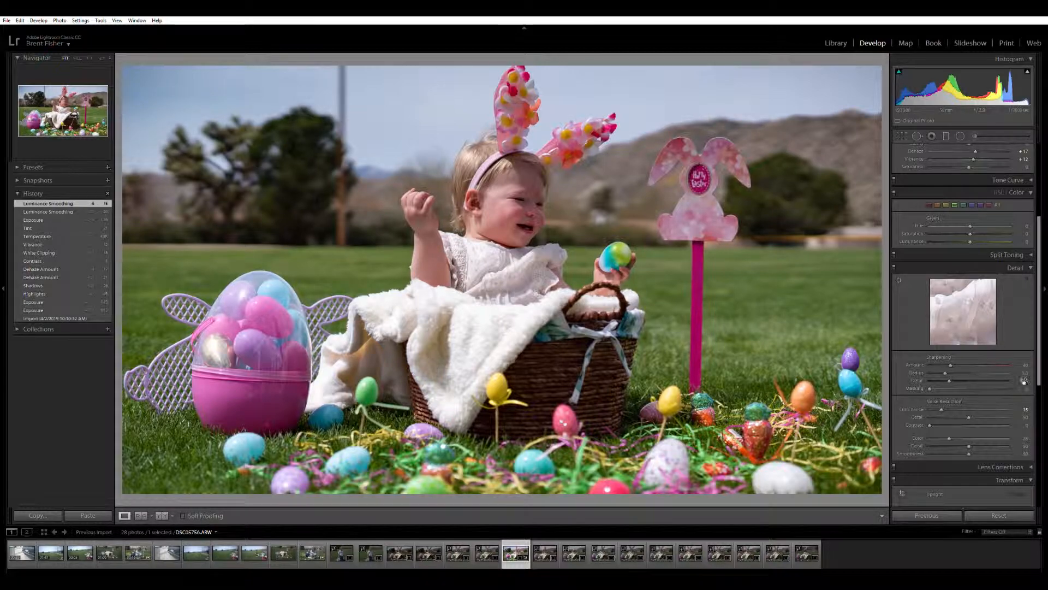
- Add a radial filter with 0.61 exposure over the sky beside the bunny ears and invert its mask
scroll(1008, 378, down, 5)
scroll(1005, 437, up, 5)
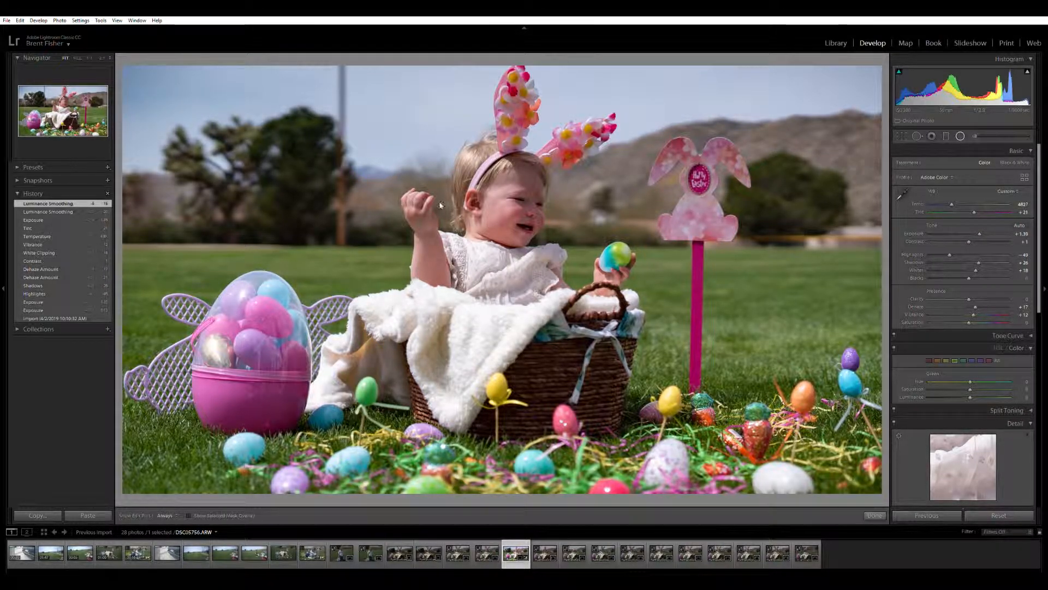
click(960, 136)
drag(392, 132, 514, 177)
click(921, 335)
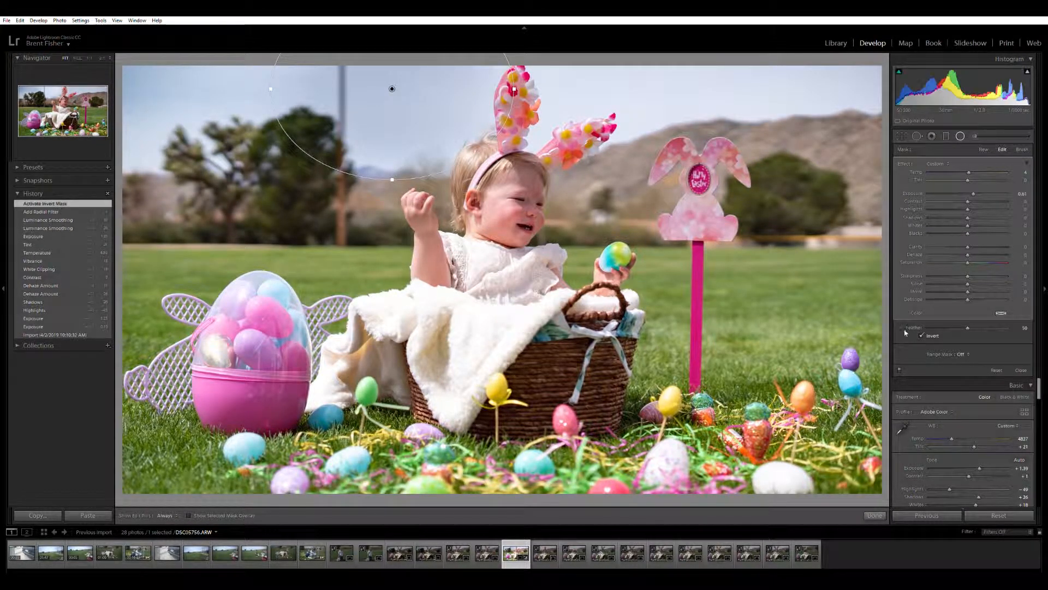
- Centre the radial filter on the child, enlarge it to surround the child and basket, and close the filter settings
drag(392, 88, 505, 237)
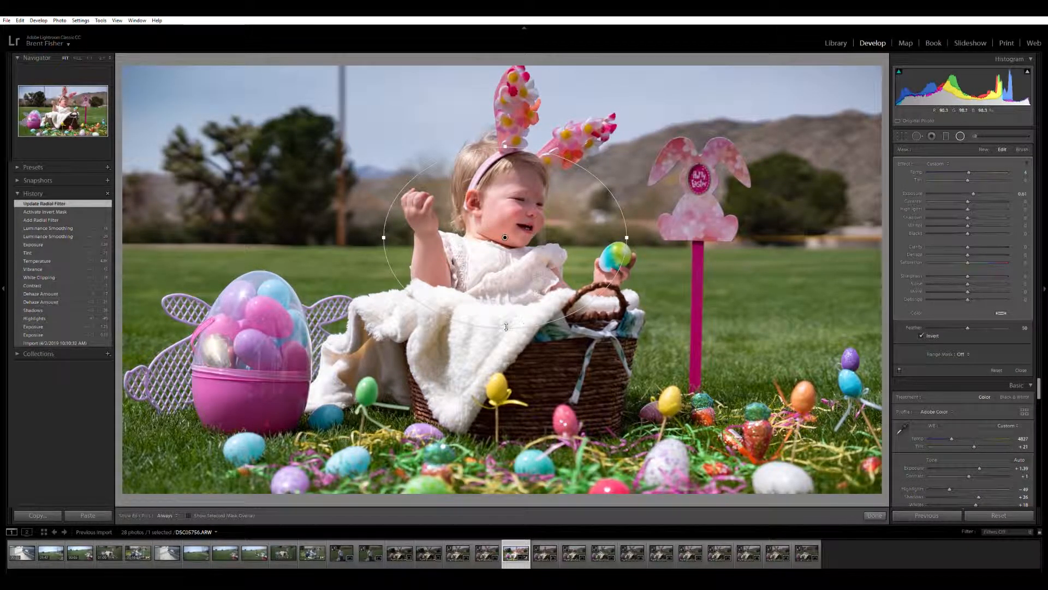
drag(505, 327, 505, 429)
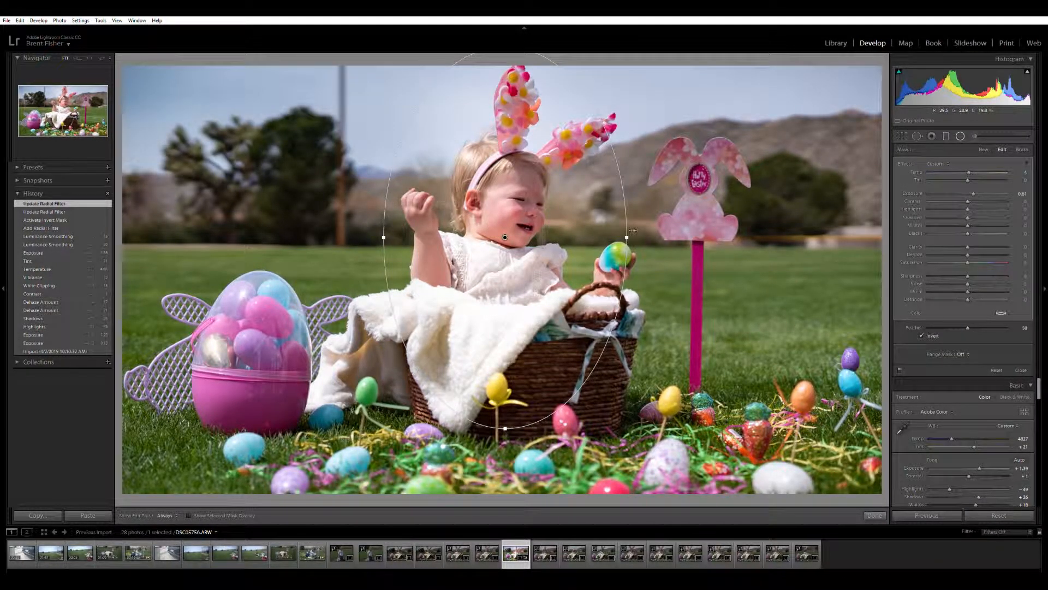
drag(630, 231, 680, 238)
drag(505, 237, 544, 283)
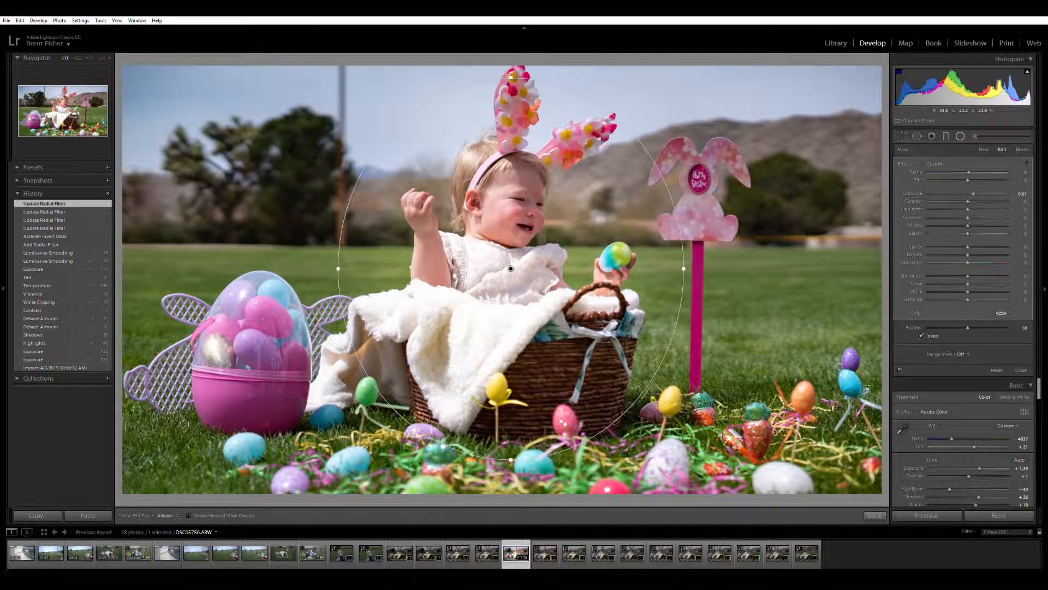
click(1020, 369)
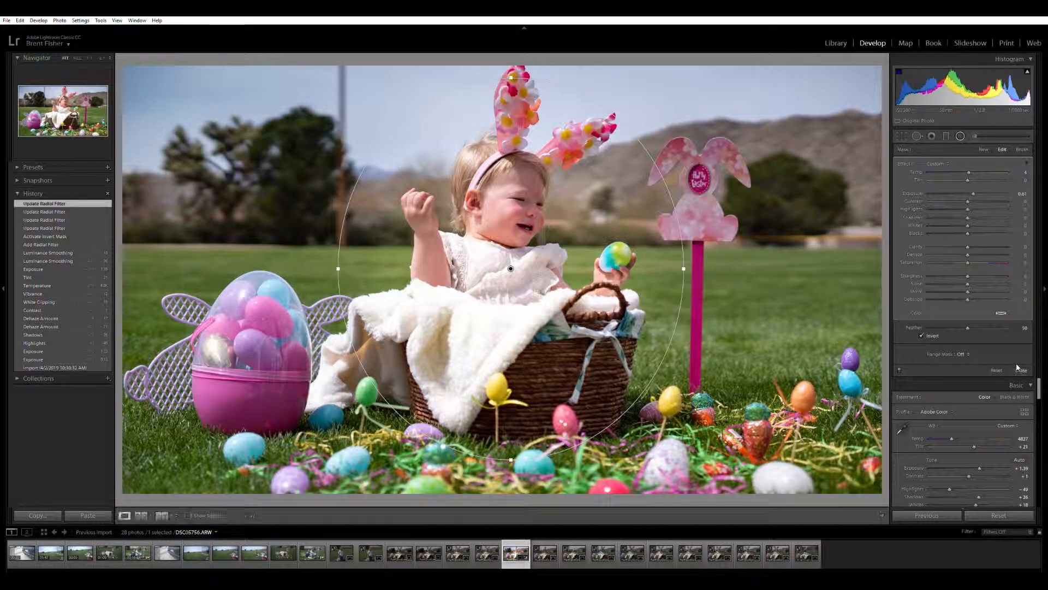
- Lower the overall Exposure to +1.18 and raise the radial filter's exposure to 0.82
drag(981, 224, 978, 225)
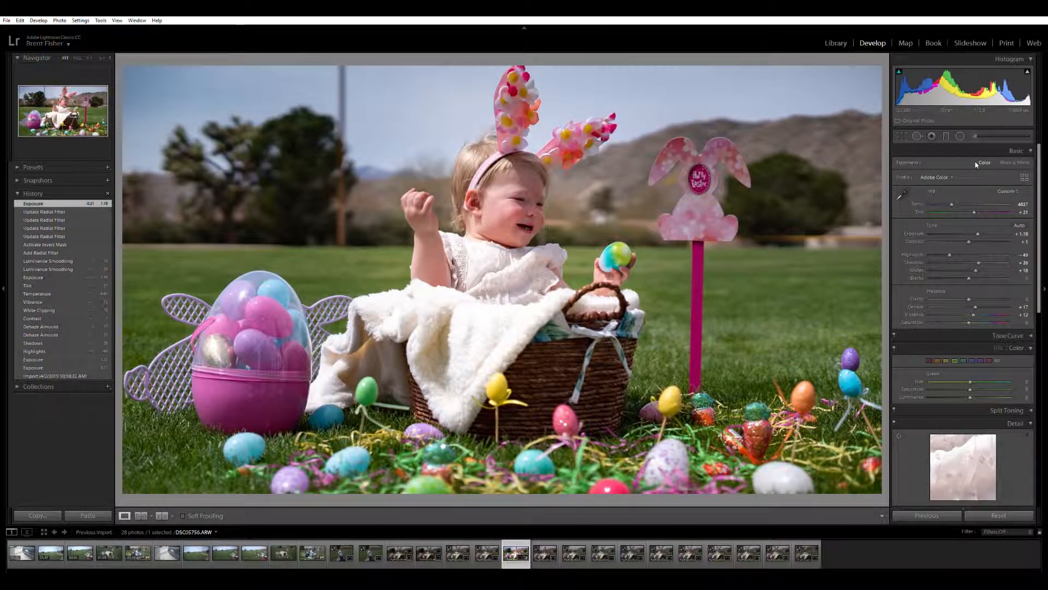
click(960, 135)
click(511, 268)
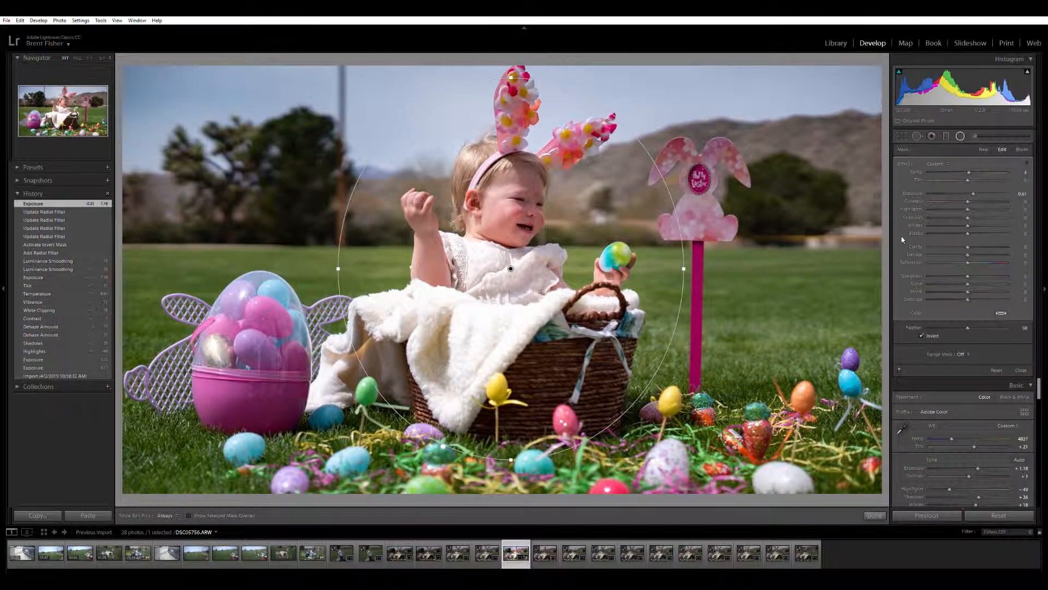
drag(972, 189, 975, 189)
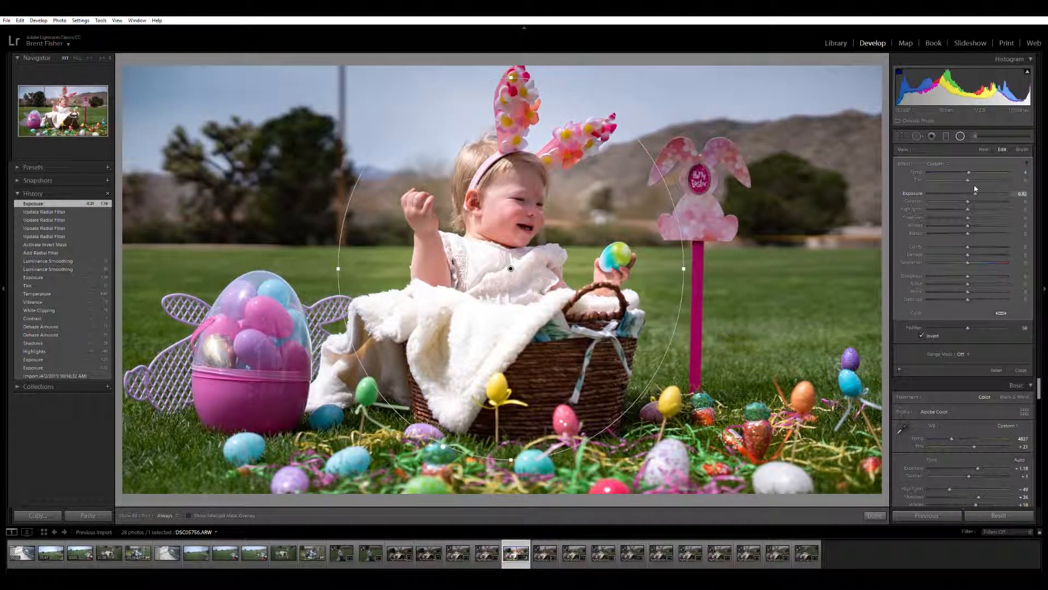
- Widen and heighten the radial filter, shift it slightly towards the bunny sign, and finish editing it
drag(689, 263, 729, 267)
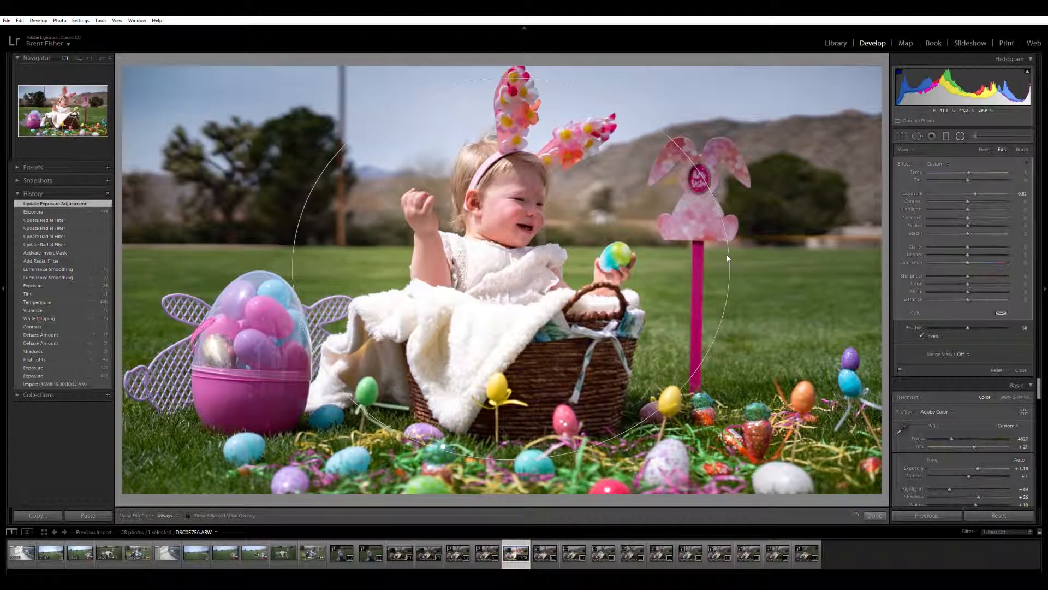
drag(511, 458, 512, 502)
drag(546, 357, 569, 357)
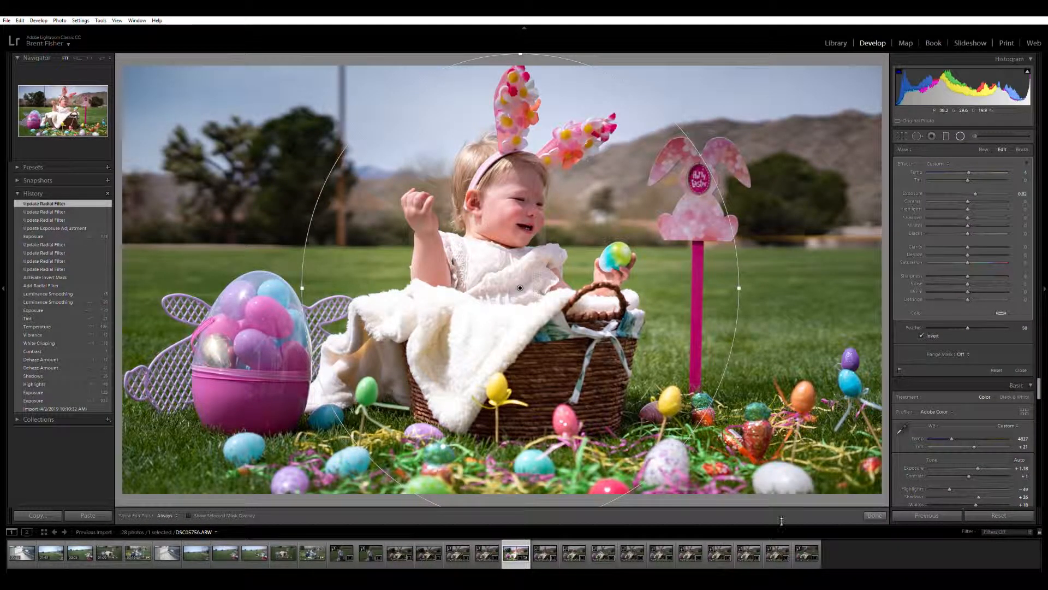
click(874, 515)
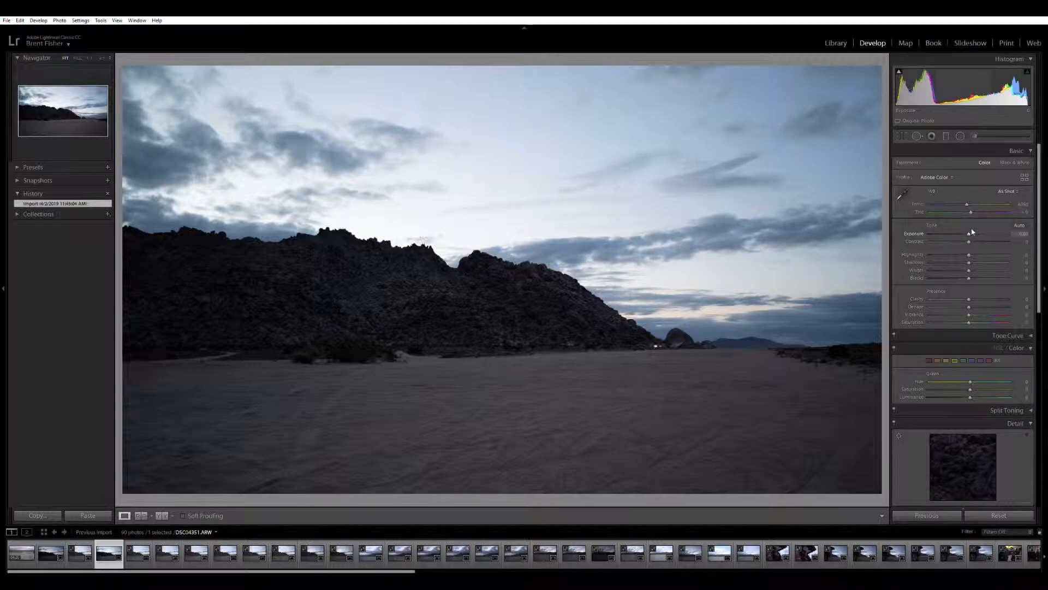
- On the desert landscape photo, set Exposure to +0.60, Highlights to −85 and Shadows to +51, and reset Contrast to 0 after trying an increase
drag(971, 228, 977, 228)
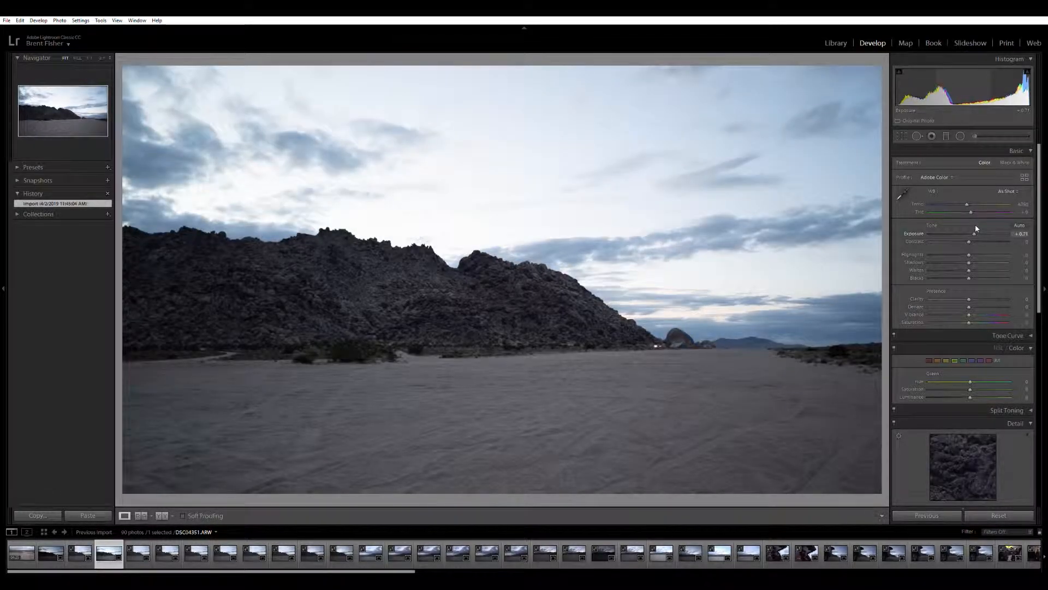
double_click(975, 226)
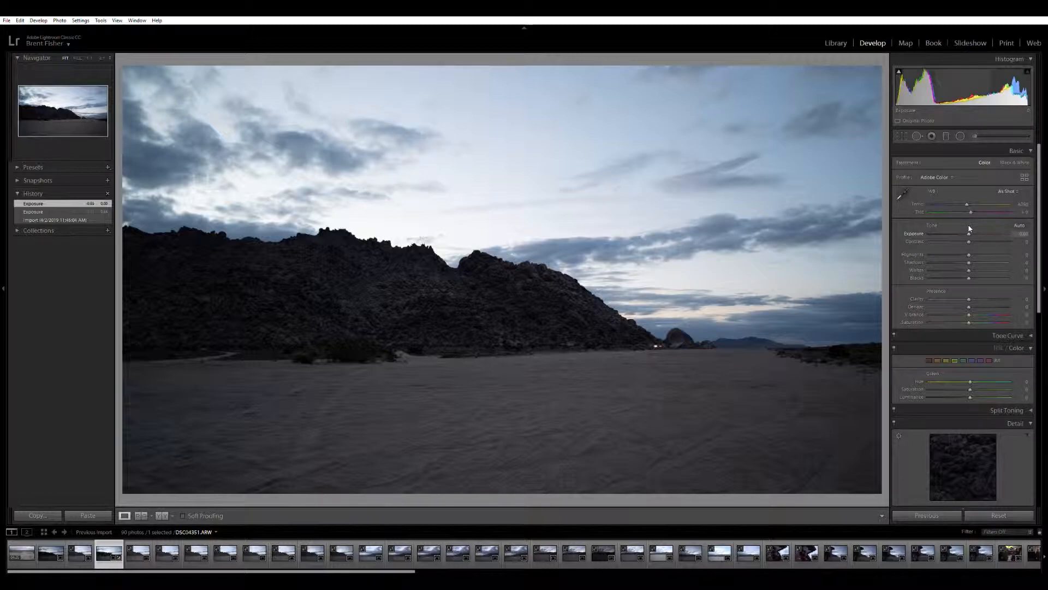
mouse_move(969, 234)
mouse_down()
mouse_move(970, 262)
mouse_move(985, 261)
mouse_move(941, 250)
mouse_move(973, 228)
mouse_up()
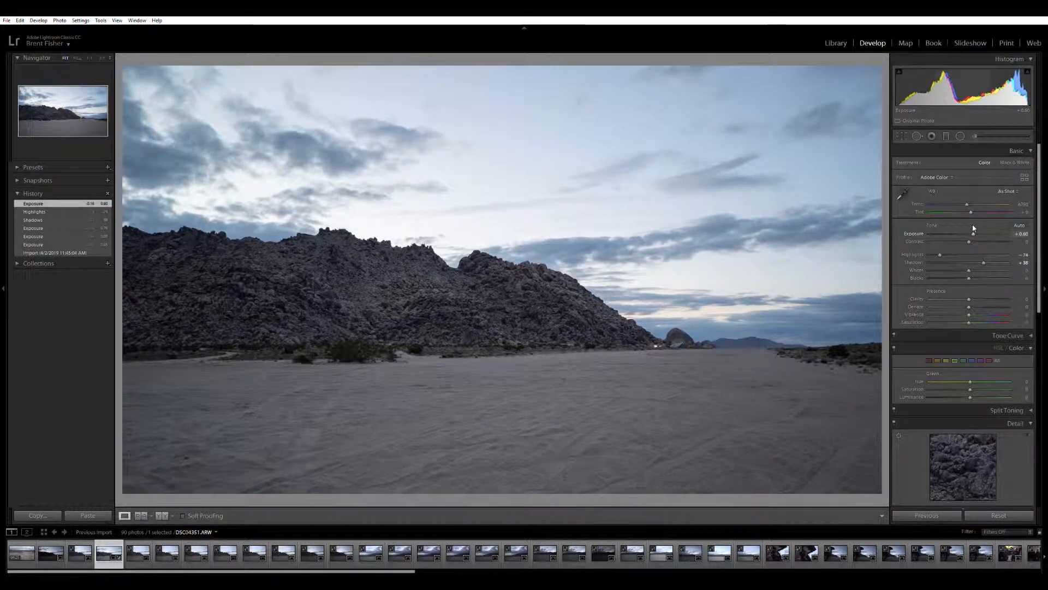
drag(941, 251, 981, 239)
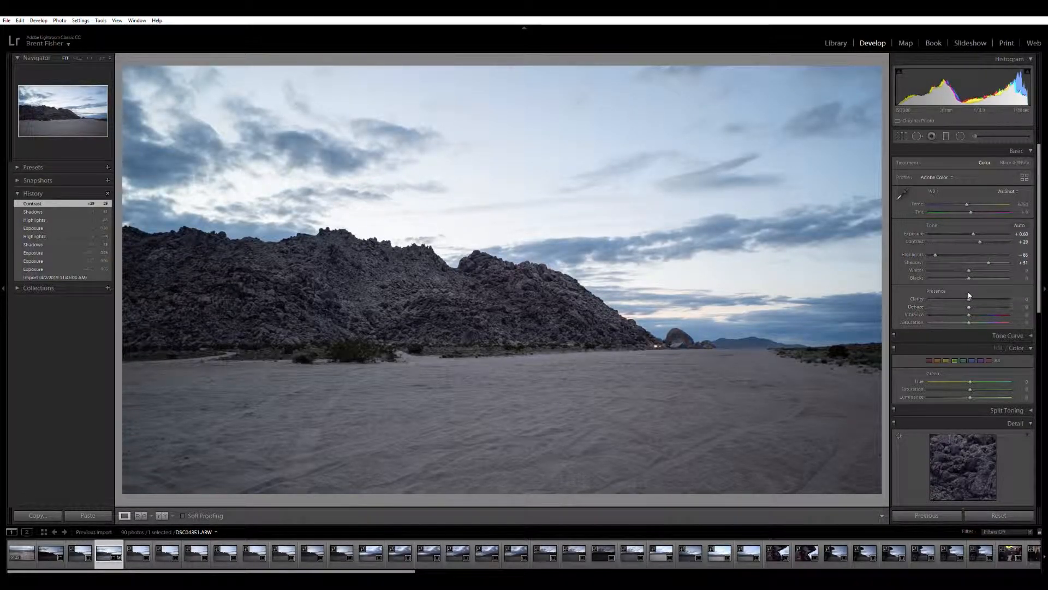
double_click(981, 241)
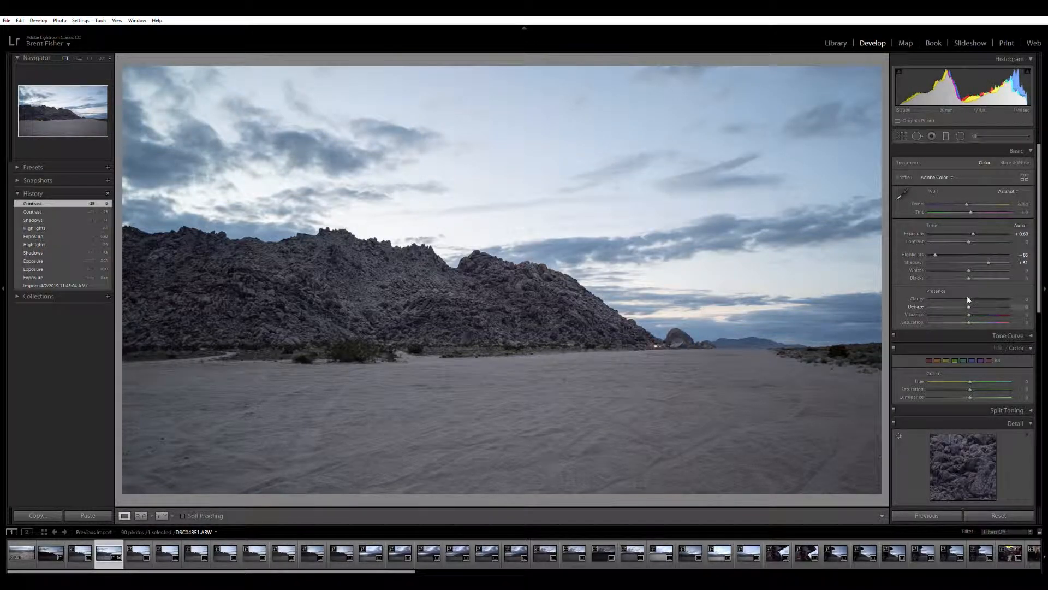
- Set Dehaze to +36, Contrast to +16 and Clarity to +81 on the desert landscape photo
drag(970, 300, 990, 298)
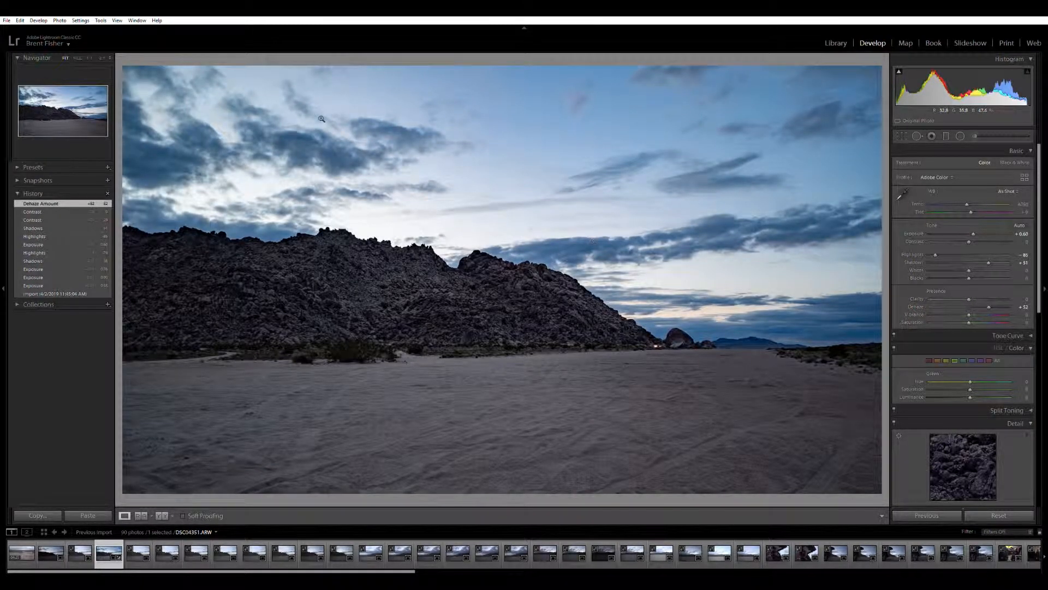
drag(989, 299, 983, 300)
drag(970, 236, 975, 238)
drag(970, 298, 999, 297)
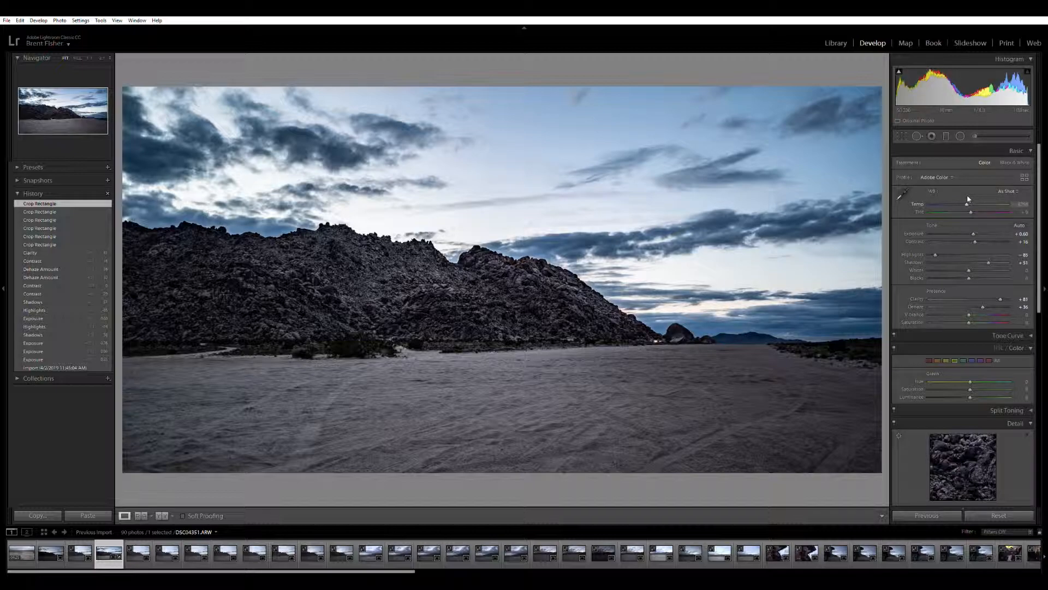
- Warm the white balance Temp to 7256, lower Vibrance to −29 and reset Saturation to 0
mouse_move(964, 200)
mouse_down()
mouse_move(985, 202)
mouse_move(974, 204)
mouse_up()
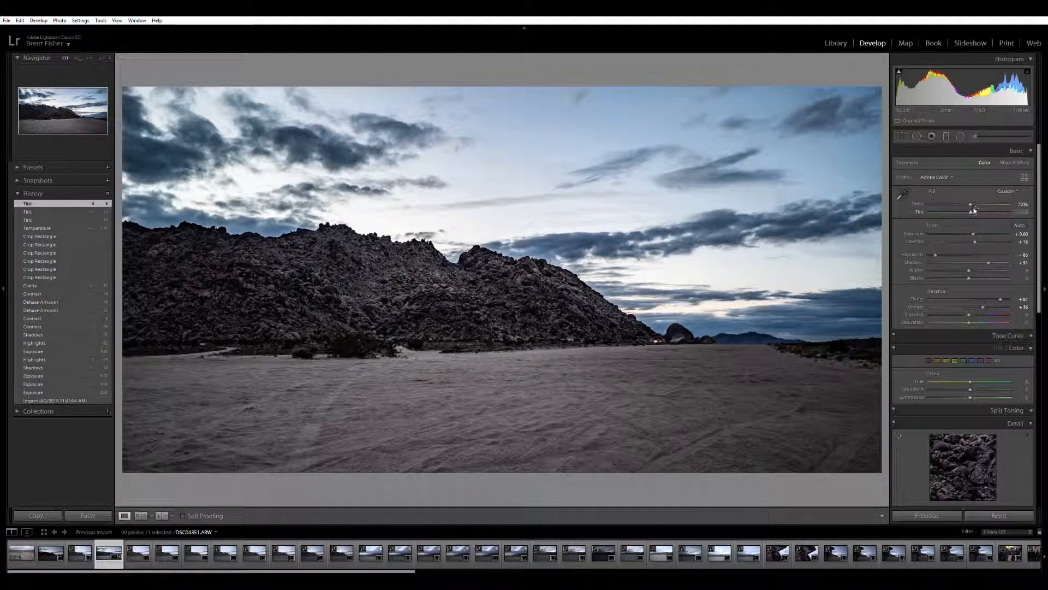
mouse_move(970, 311)
mouse_down()
mouse_move(1002, 312)
mouse_move(910, 307)
mouse_move(1010, 320)
mouse_move(946, 309)
mouse_move(958, 312)
mouse_up()
double_click(977, 318)
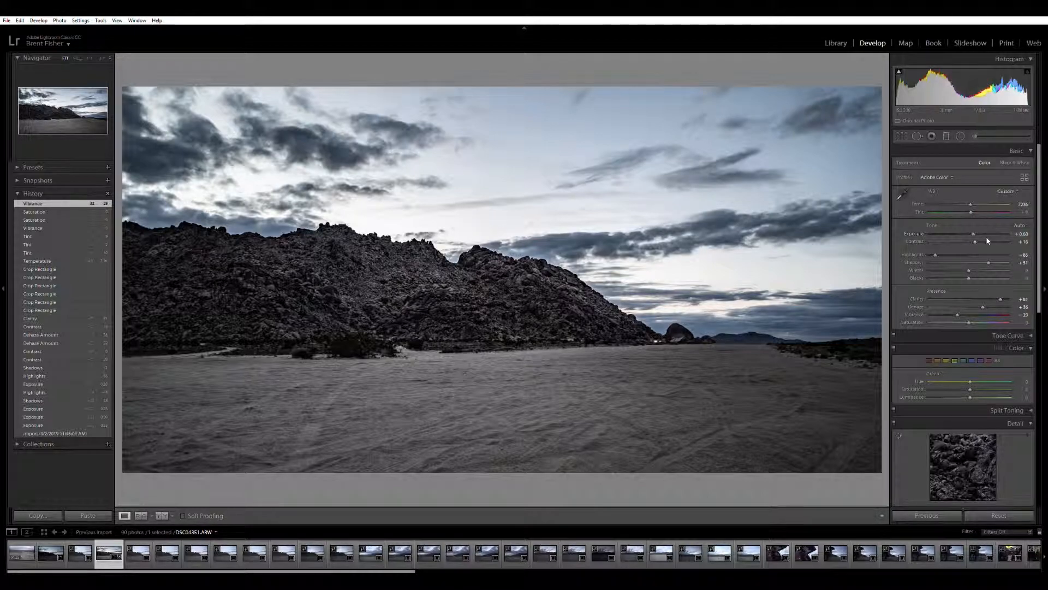
- Add a slight dark post-crop vignette to the landscape by lowering its Amount, keeping the Highlight Priority style
scroll(984, 228, down, 5)
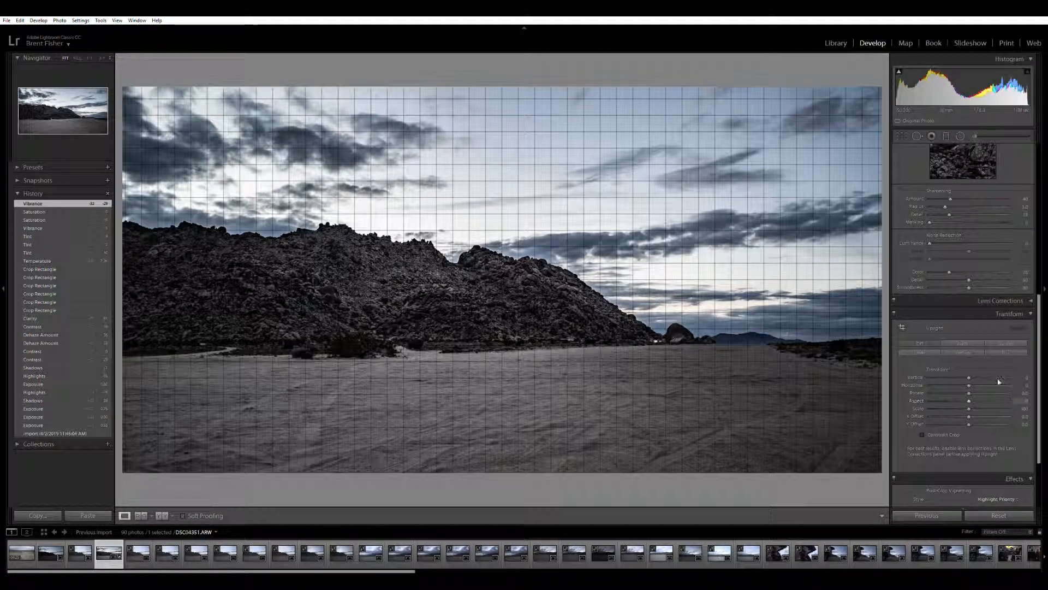
scroll(965, 415, down, 3)
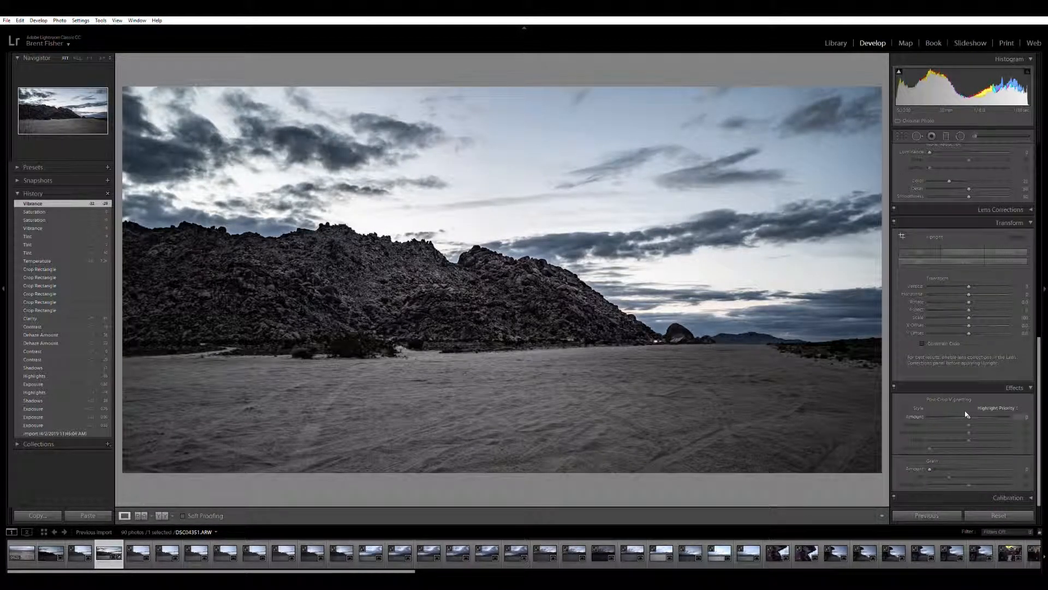
drag(970, 414, 966, 413)
scroll(1015, 377, up, 5)
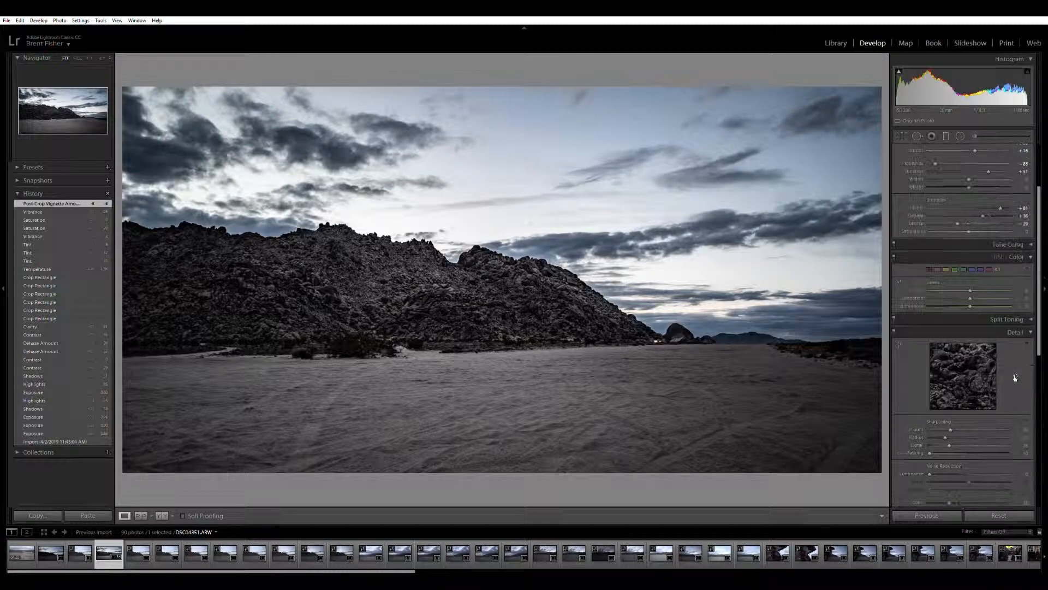
scroll(1016, 377, up, 3)
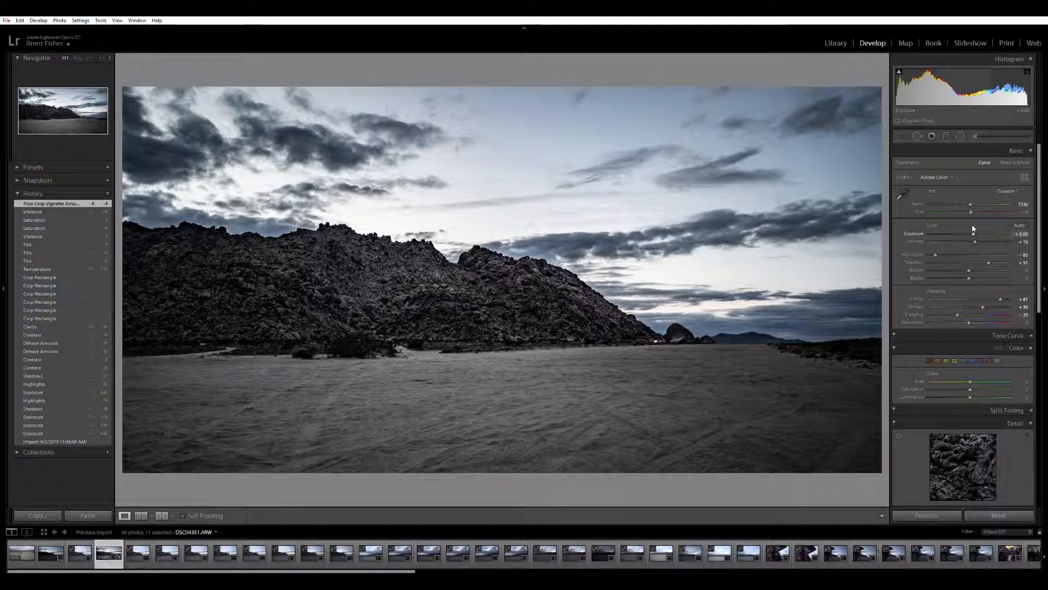
- Brighten the overall Exposure to +1.07, lower Highlights to −100 and set Clarity to +82
drag(973, 227, 978, 226)
drag(935, 255, 923, 246)
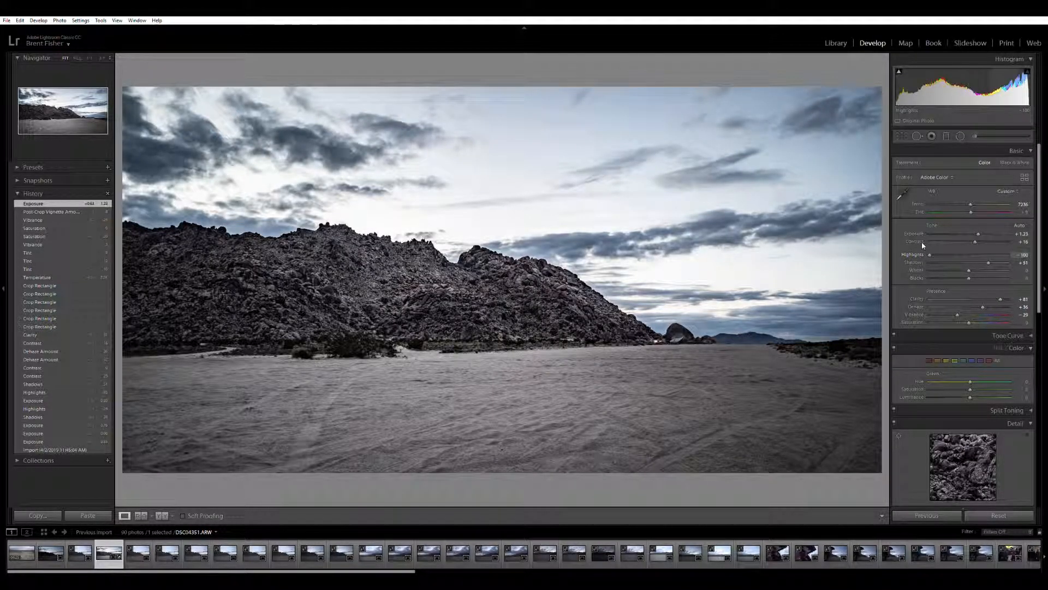
drag(980, 230, 978, 229)
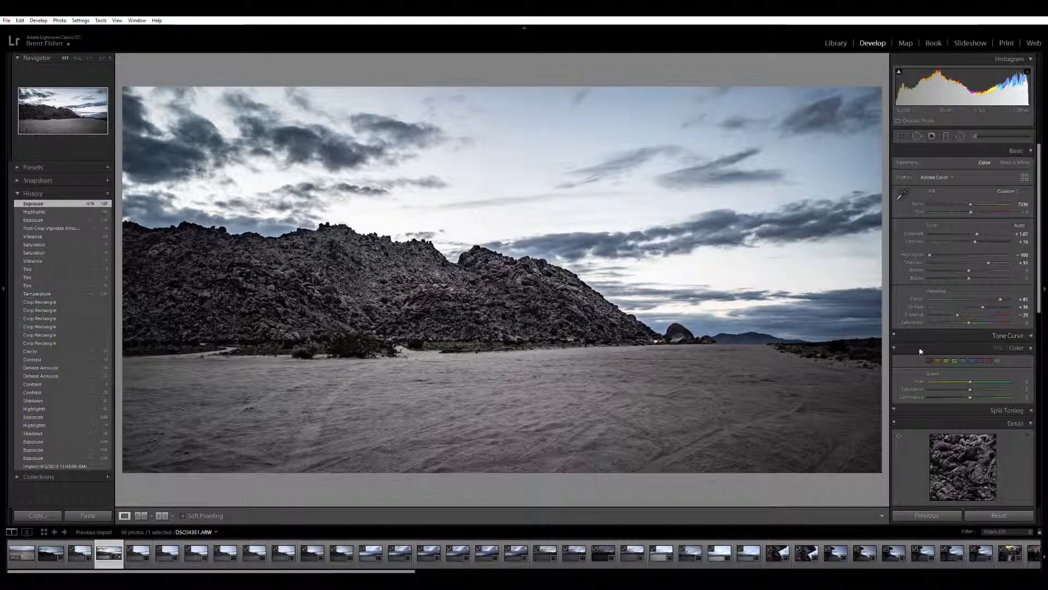
drag(1000, 300, 1001, 292)
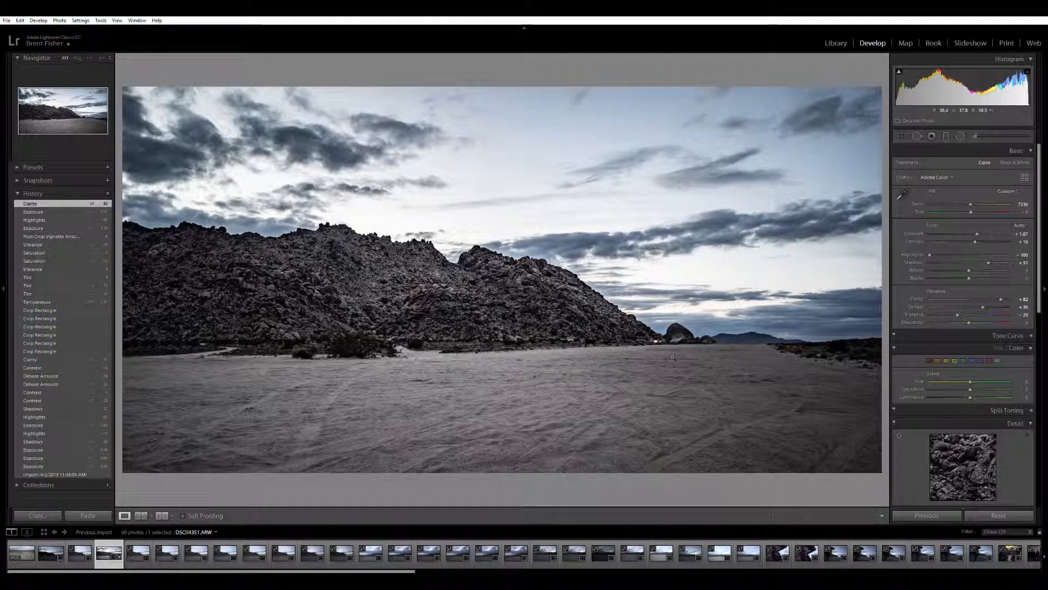